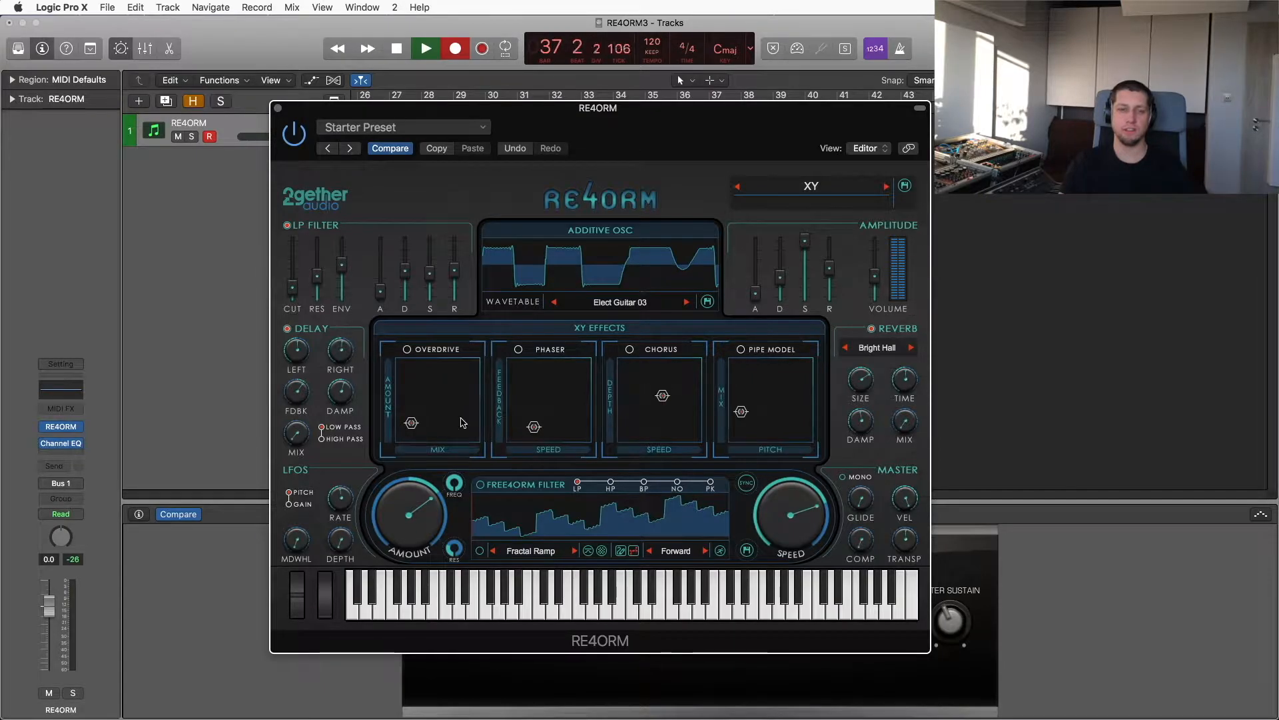
Raise the Phaser XY point slightly, switch Overdrive on and off again, and nudge the Overdrive XY point
mouse_move(537, 430)
left_mouse_down()
mouse_move(533, 387)
mouse_move(571, 393)
mouse_move(553, 418)
left_mouse_up()
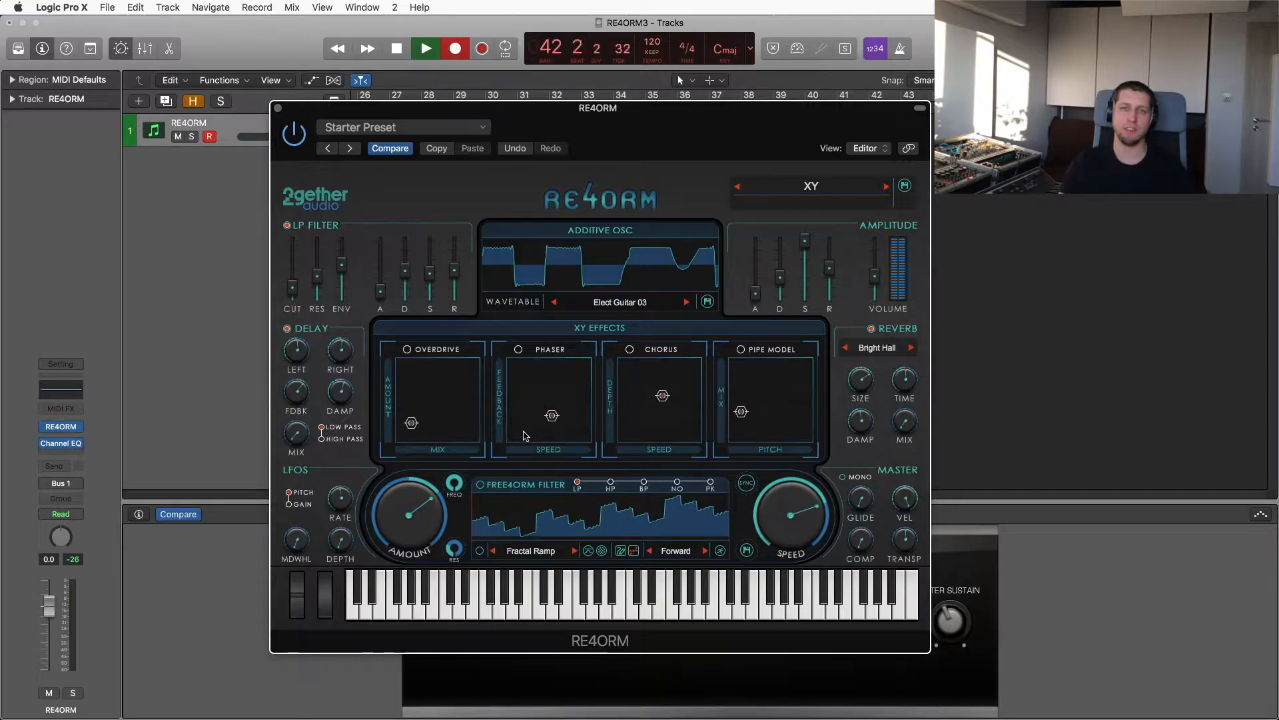
left_click(407, 349)
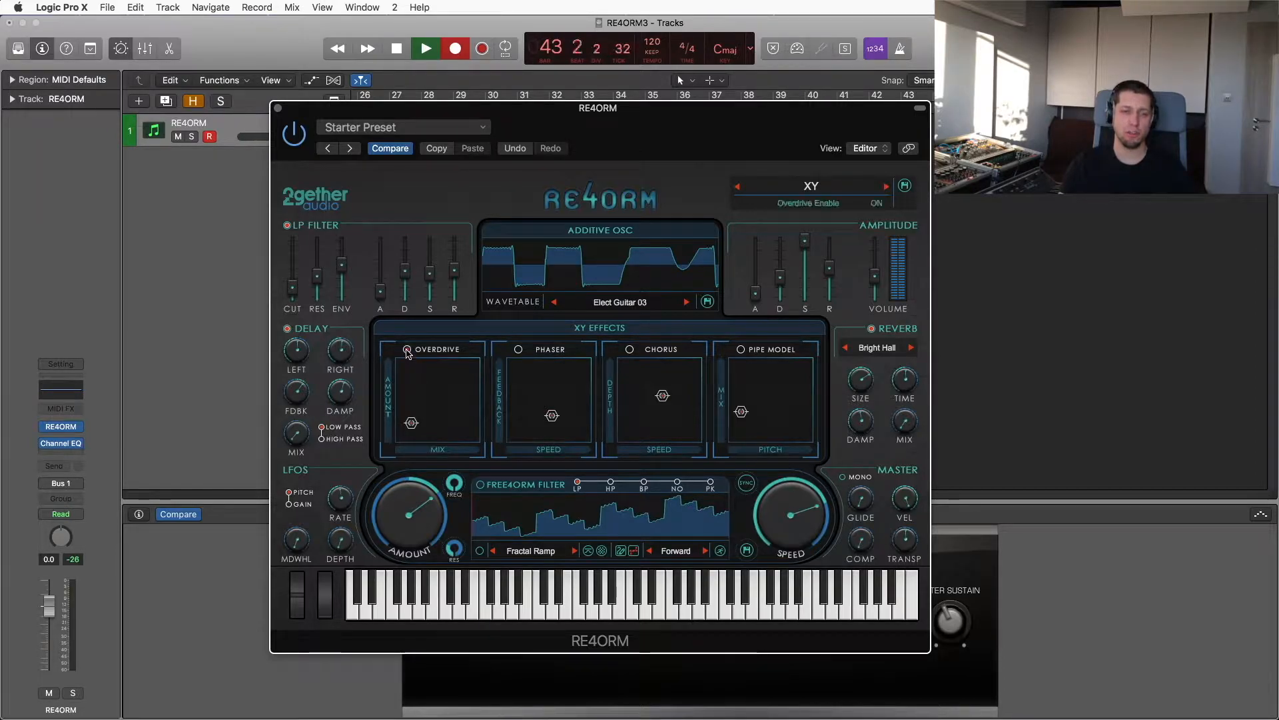
left_click(407, 350)
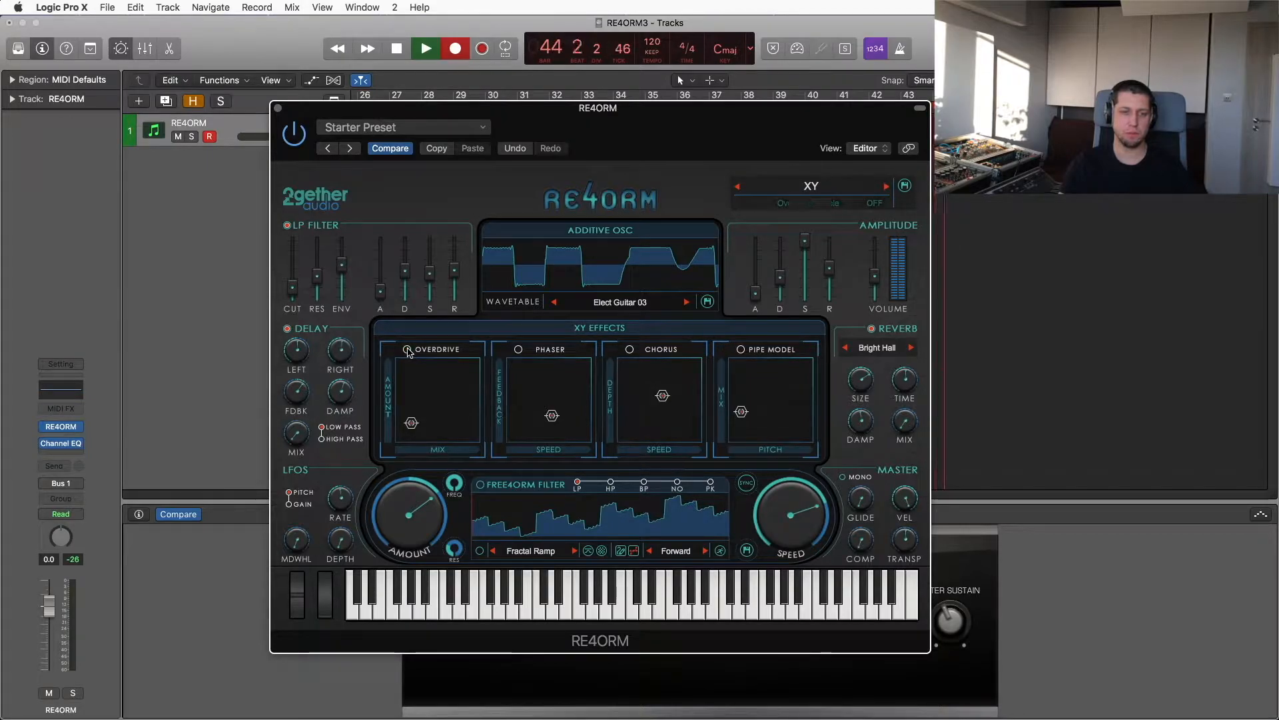
mouse_move(411, 427)
left_mouse_down()
mouse_move(470, 428)
mouse_move(402, 421)
mouse_move(405, 368)
mouse_move(411, 422)
mouse_move(472, 371)
mouse_move(412, 420)
left_mouse_up()
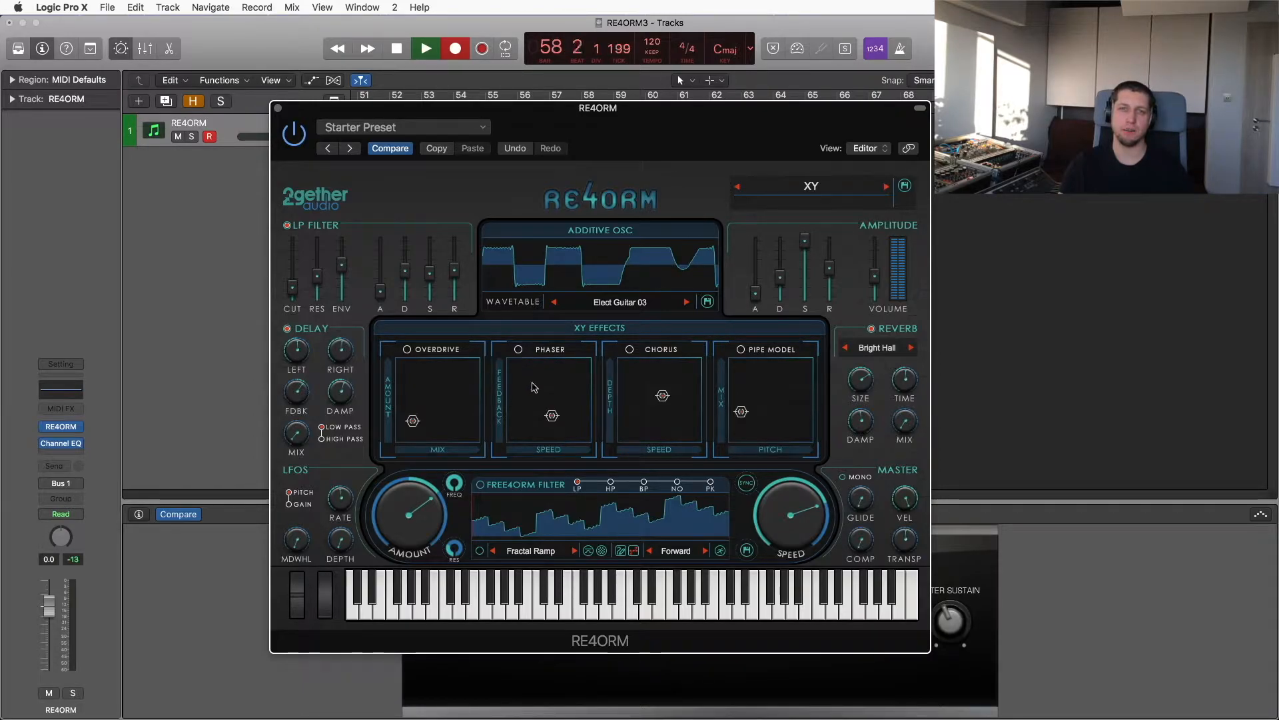
Sweep the Phaser's XY point through different Speed and Feedback positions with the effect enabled, leave it above centre, and bypass the Phaser
left_click_drag(551, 418, 586, 426)
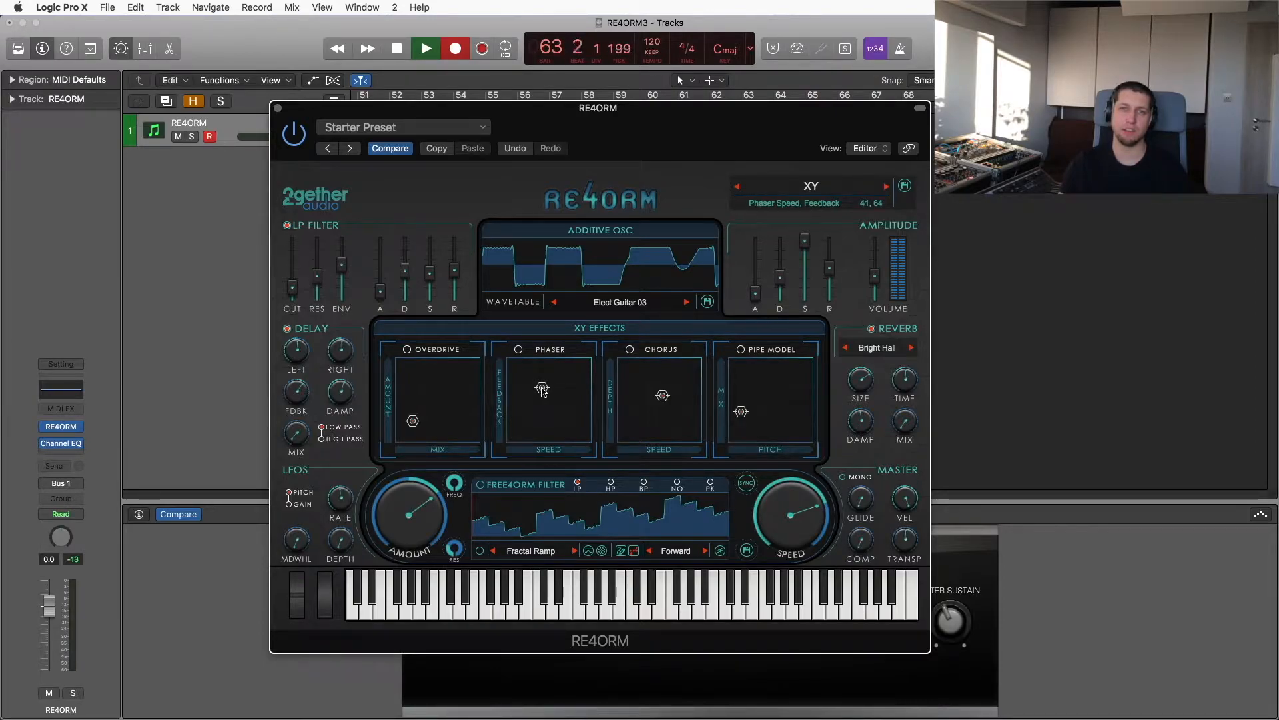
left_click_drag(544, 391, 544, 395)
left_click(519, 350)
left_click_drag(540, 404, 595, 391)
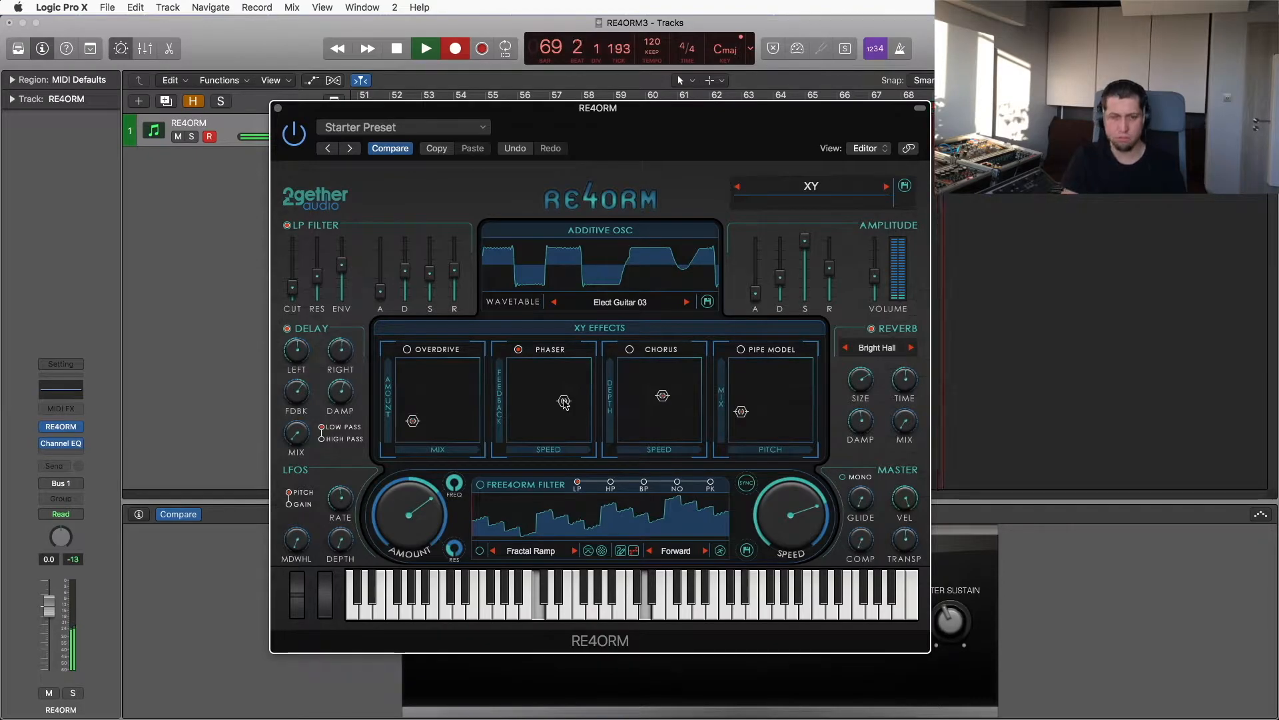
mouse_move(564, 402)
left_mouse_down()
mouse_move(582, 373)
mouse_move(559, 381)
left_mouse_up()
left_click(517, 351)
Enable Chorus, sweep its XY point through several Speed and Depth positions, leave it at faster speed and low depth, and bypass it
left_click(630, 351)
left_click_drag(670, 399, 642, 383)
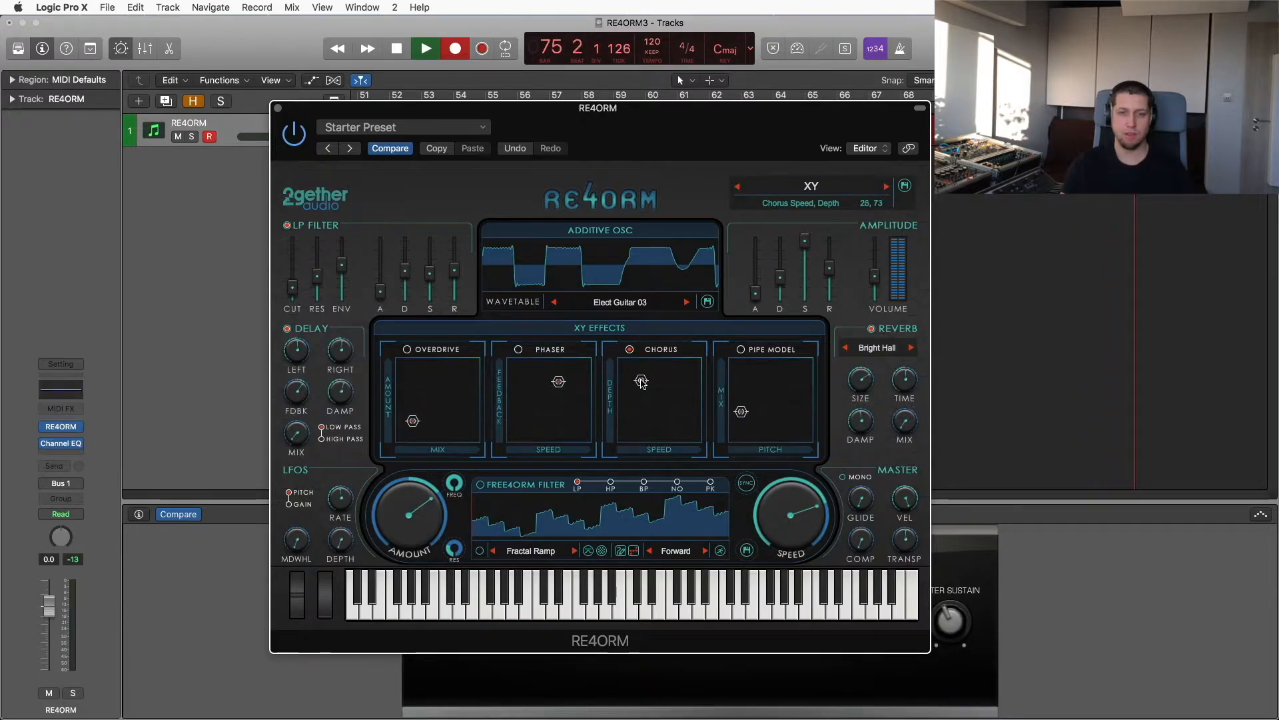
left_click_drag(644, 384, 646, 384)
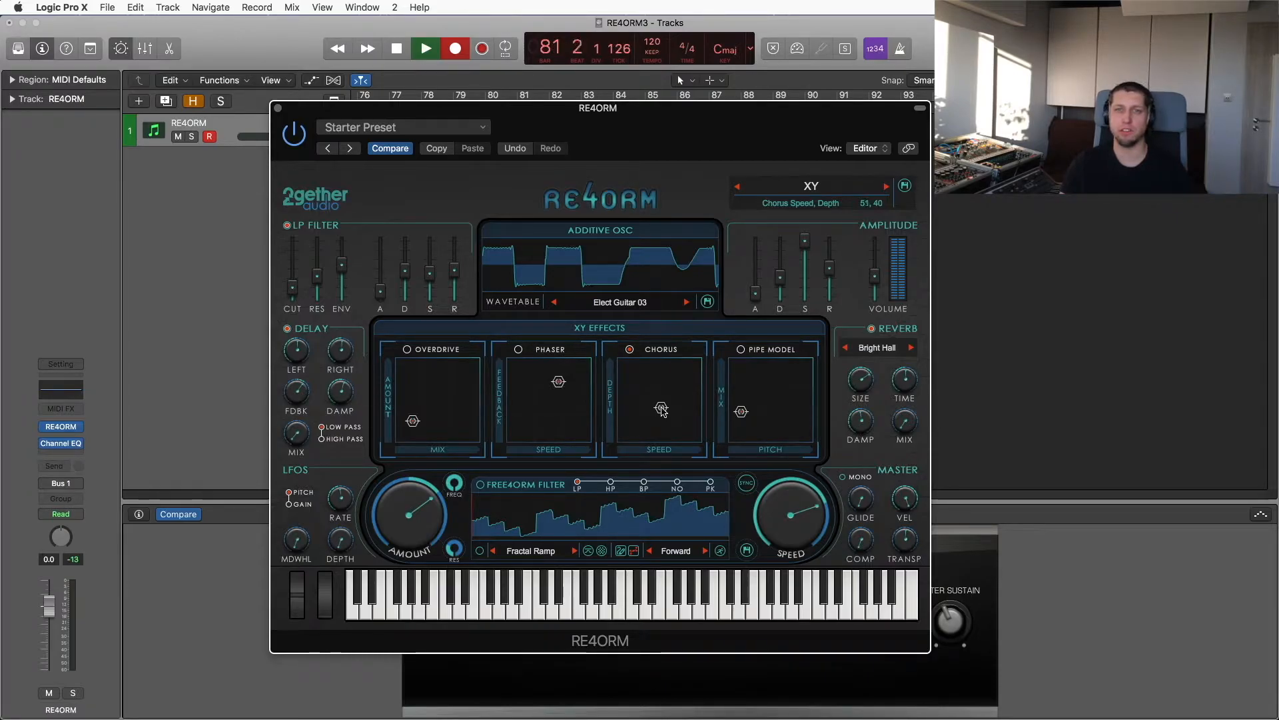
left_click_drag(663, 411, 678, 379)
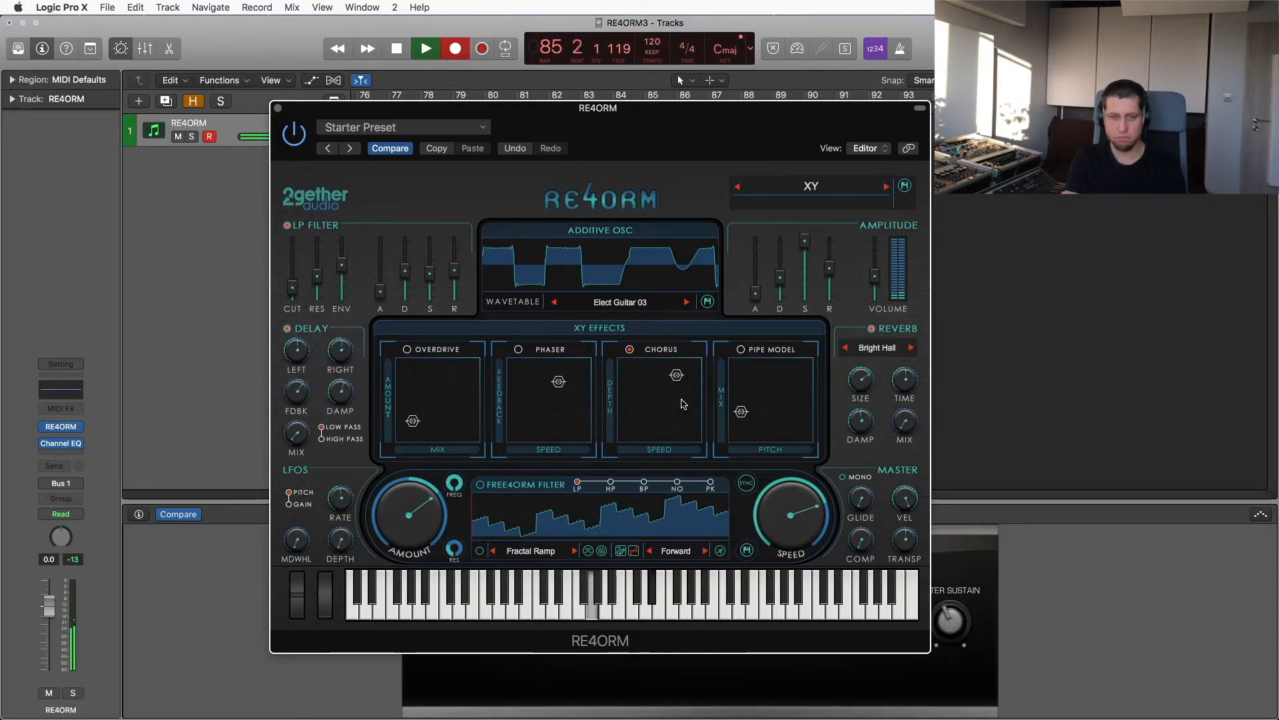
left_click_drag(676, 375, 641, 391)
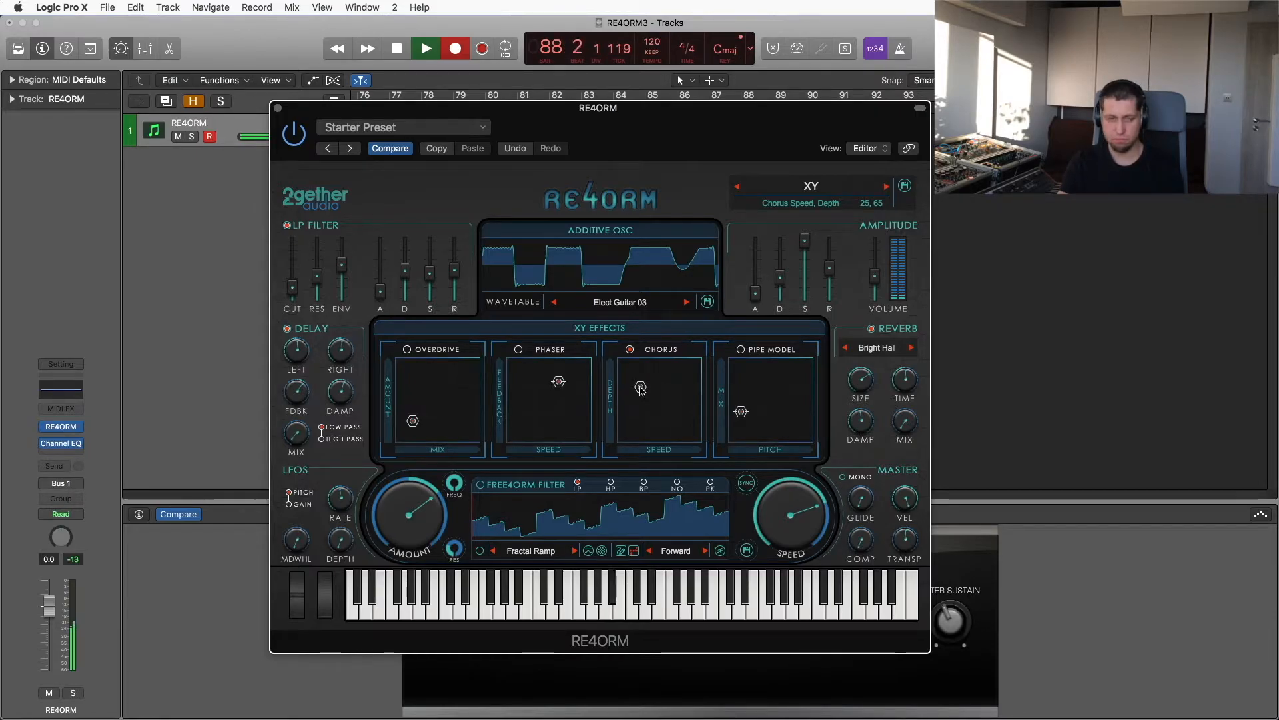
left_click_drag(643, 416, 676, 424)
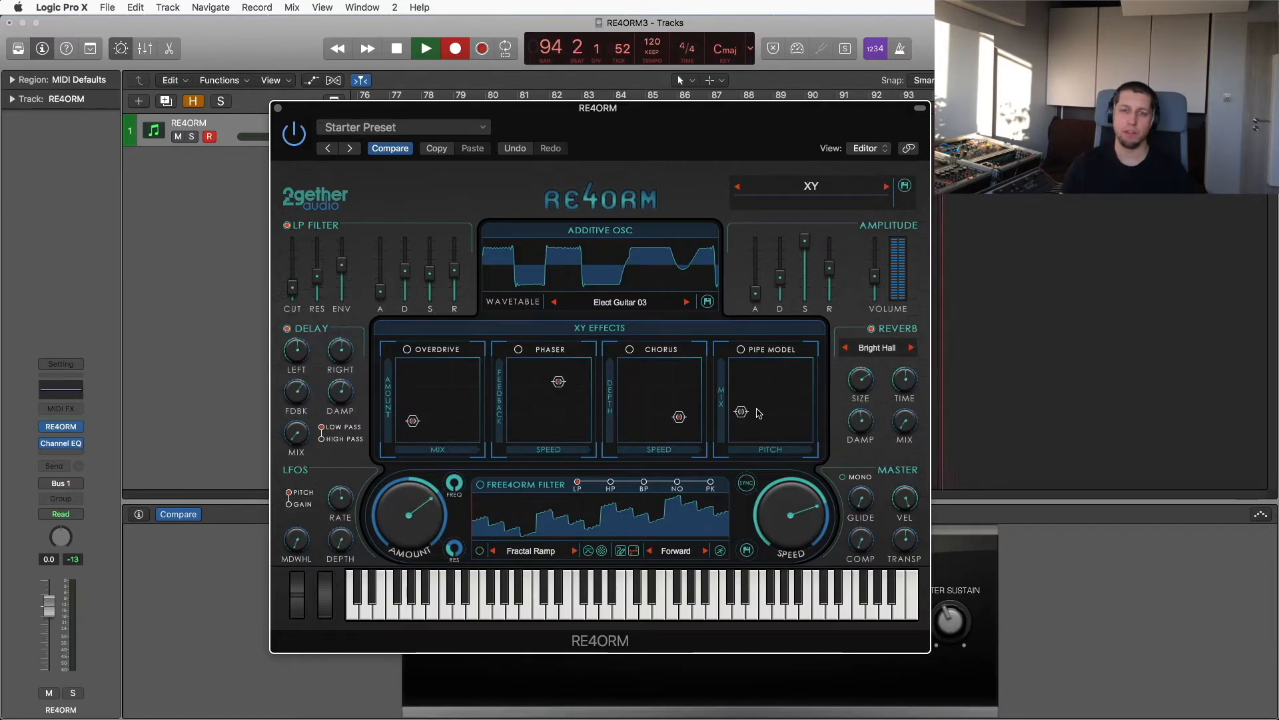
Enable Pipe Model, sweep its XY point through various Mix and Pitch positions, leave it at low pitch and mix, and bypass it
mouse_move(743, 413)
left_mouse_down()
mouse_move(783, 428)
mouse_move(752, 417)
mouse_move(744, 377)
mouse_move(743, 428)
left_mouse_up()
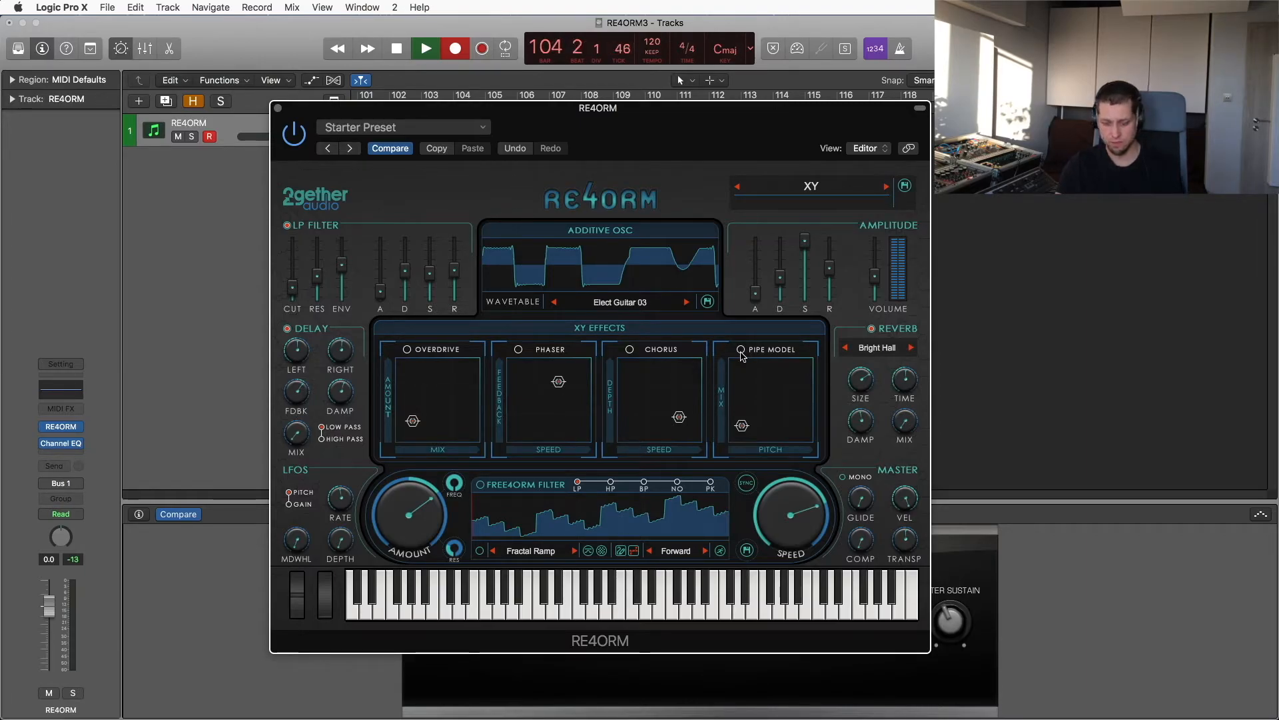
left_click(741, 349)
left_click_drag(742, 425, 770, 386)
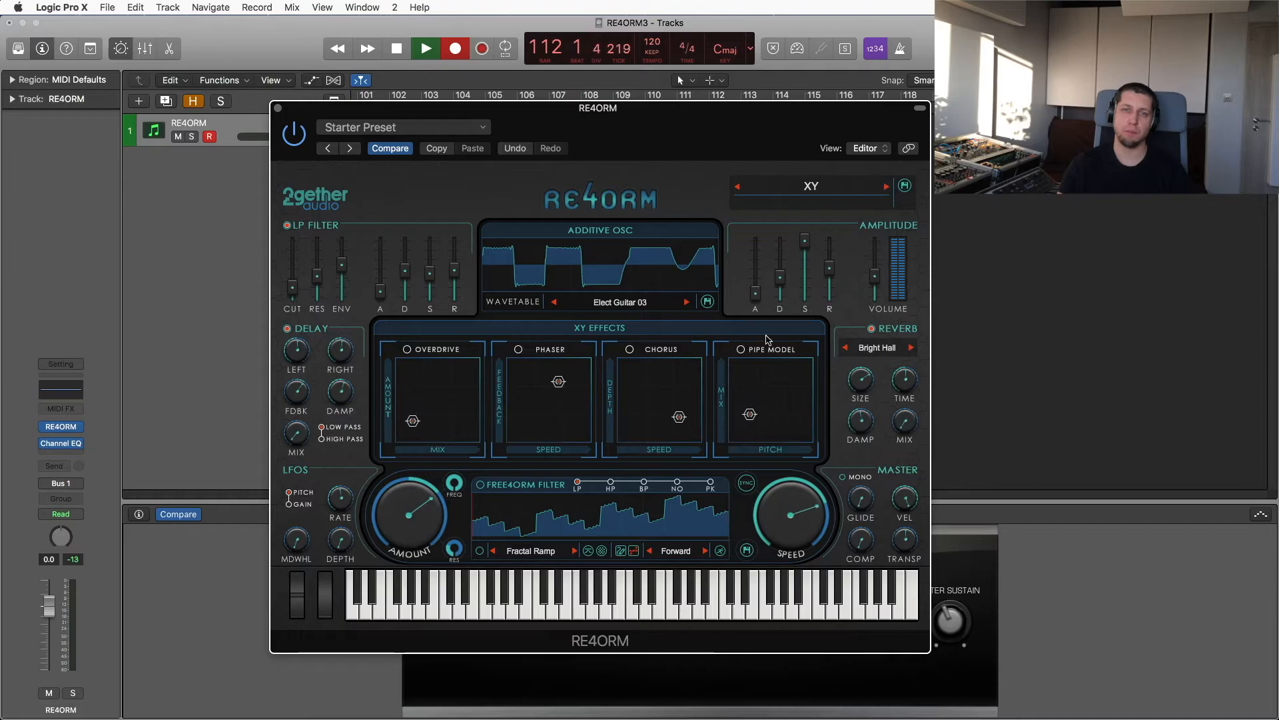
Show automation on the RE4ORM track, set its automation mode to Latch, and move the plug-in window clear of the track lane
left_click_drag(493, 115, 560, 141)
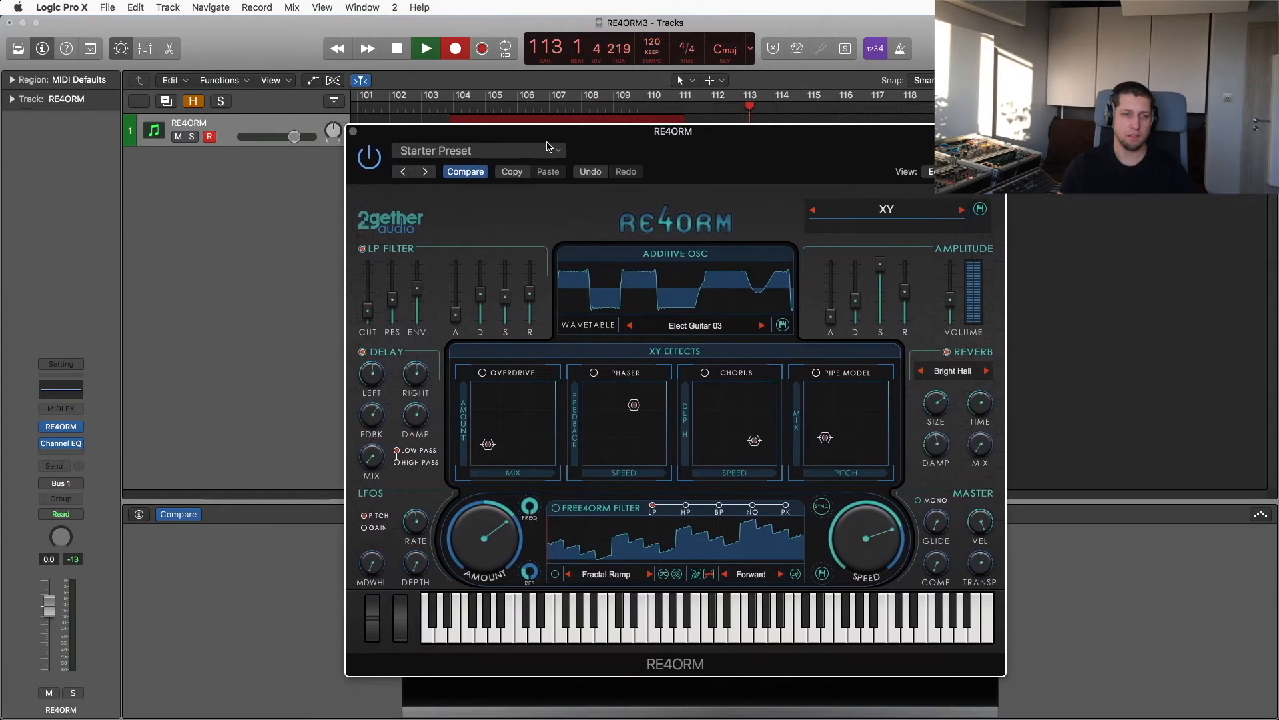
left_click(245, 130)
key("a")
left_click(210, 160)
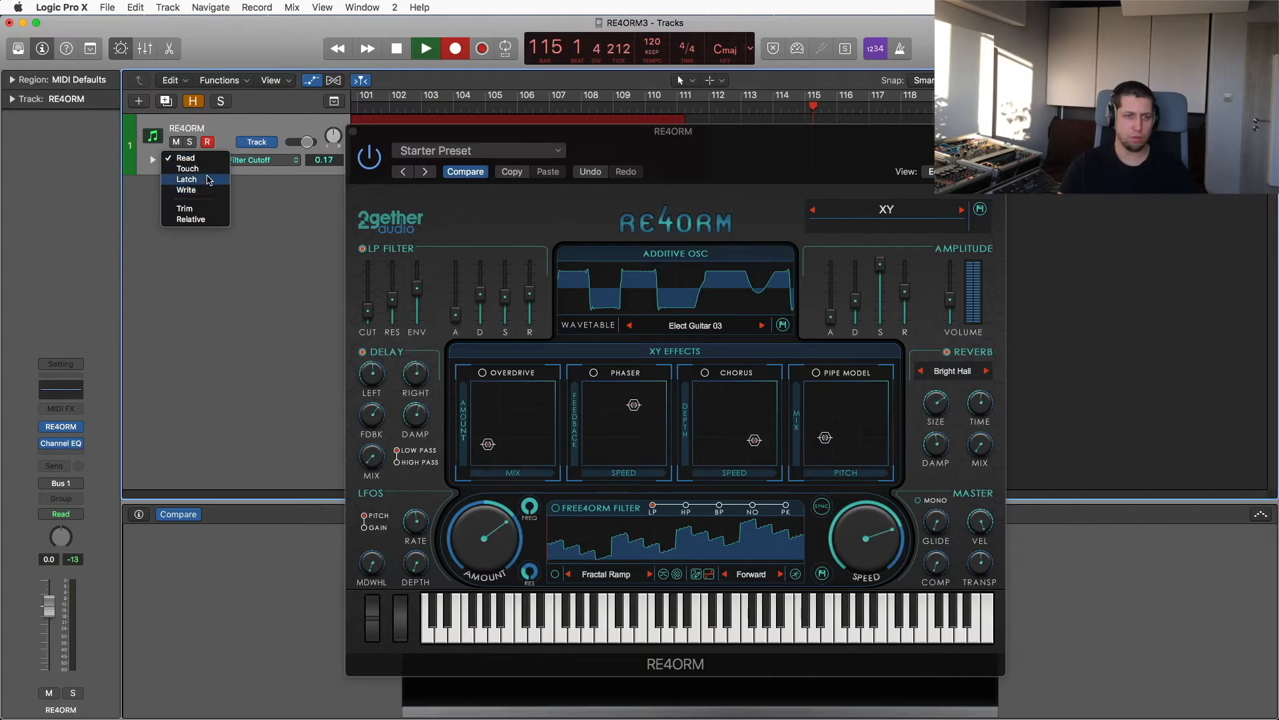
left_click(218, 179)
left_click_drag(470, 156, 495, 218)
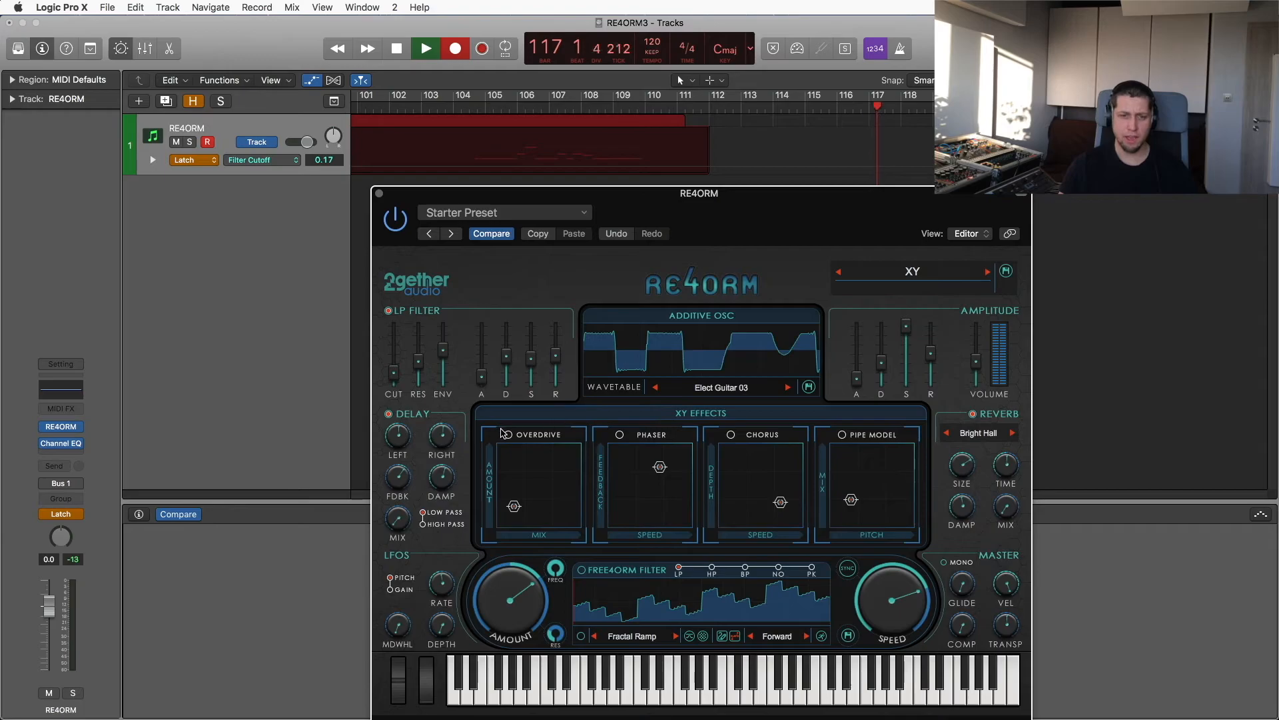
Record automation by enabling Overdrive and moving its XY point to vary Mix and Amount during playback
left_click(509, 435)
mouse_move(514, 505)
left_mouse_down()
mouse_move(527, 474)
mouse_move(573, 451)
mouse_move(534, 486)
mouse_move(537, 504)
mouse_move(533, 477)
mouse_move(550, 474)
mouse_move(525, 496)
left_mouse_up()
Display the Overdrive Enable automation in the RE4ORM track lane and bring the whole plug-in window back into view
left_click(301, 161)
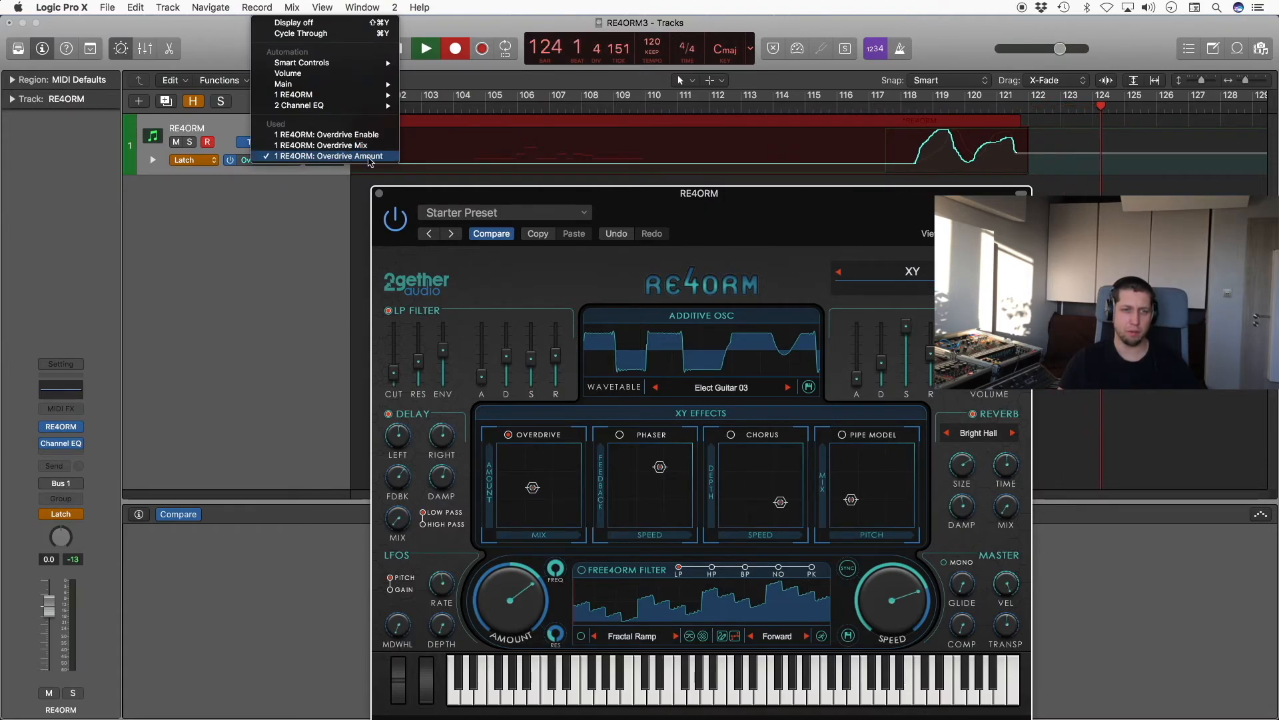
left_click(370, 135)
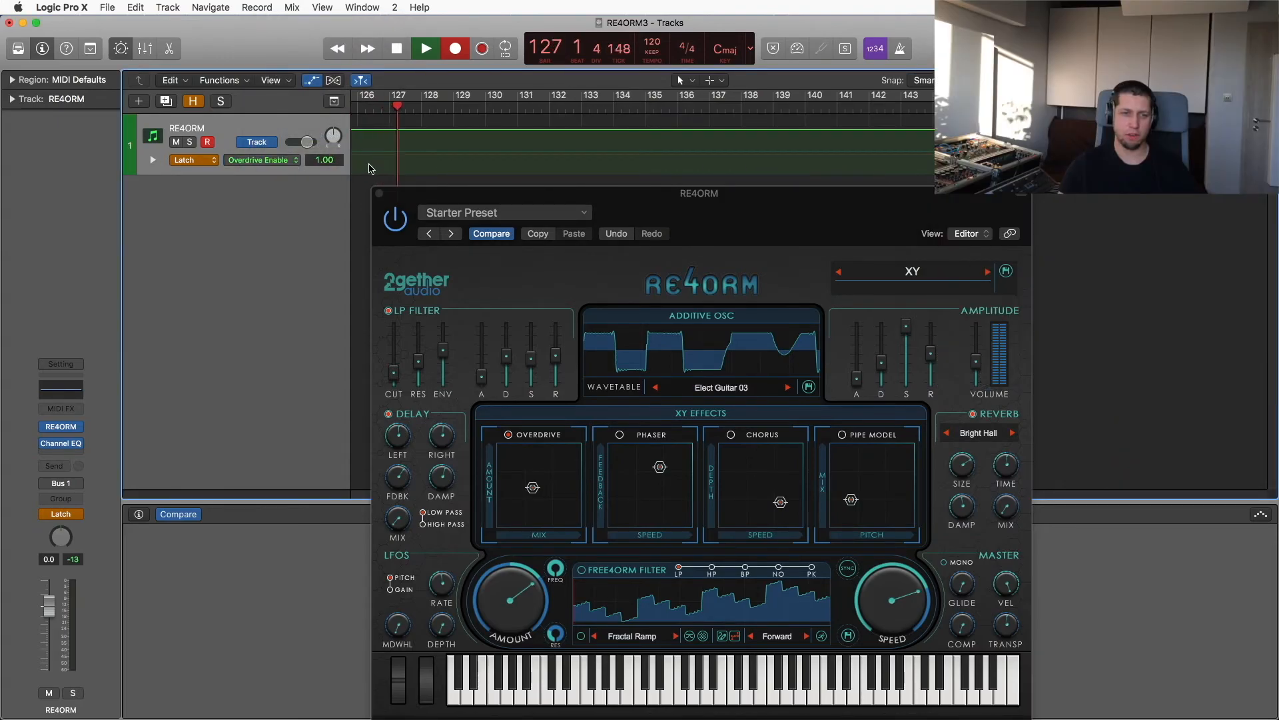
left_click_drag(607, 193, 599, 147)
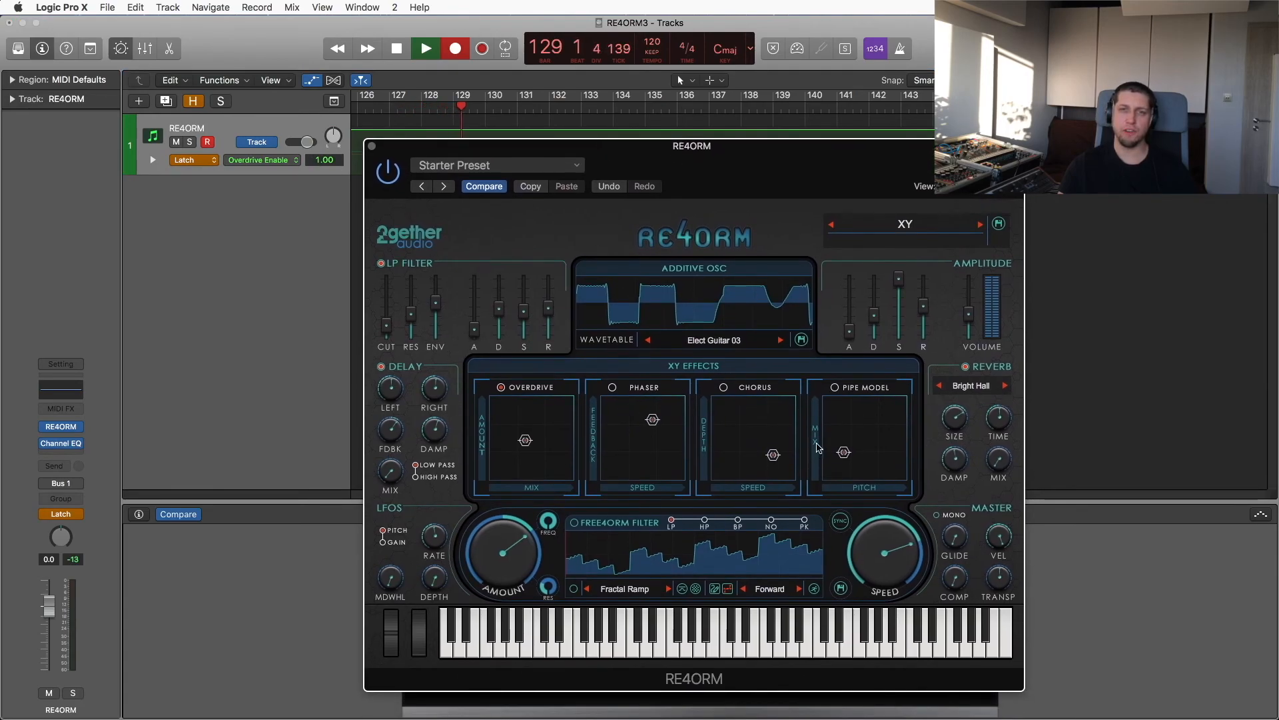